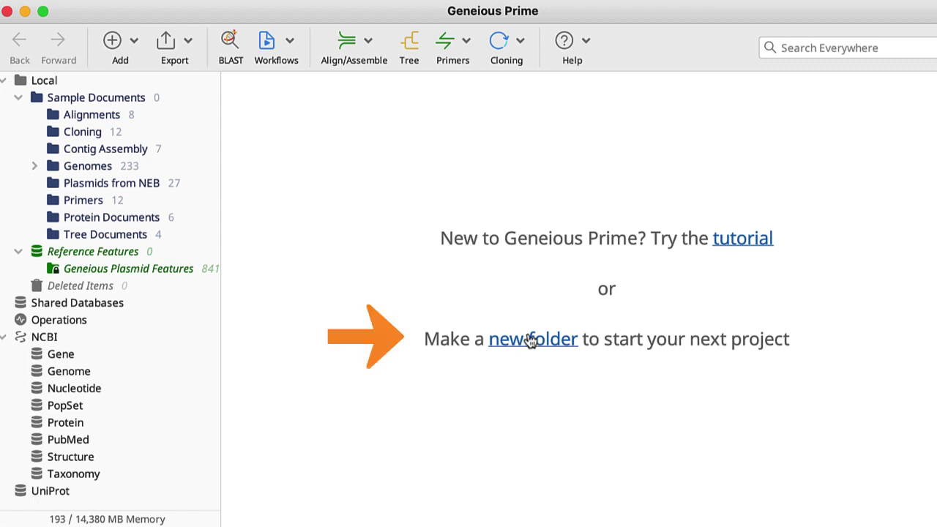
Step: Start a new local folder and name it Empress-daffodil
left_click(530, 341)
type("E")
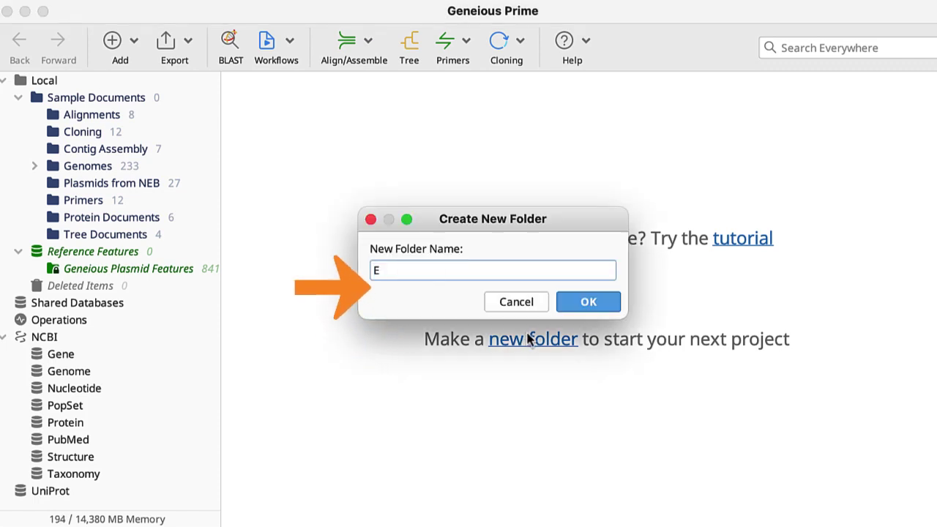
type("mpress-daffodil")
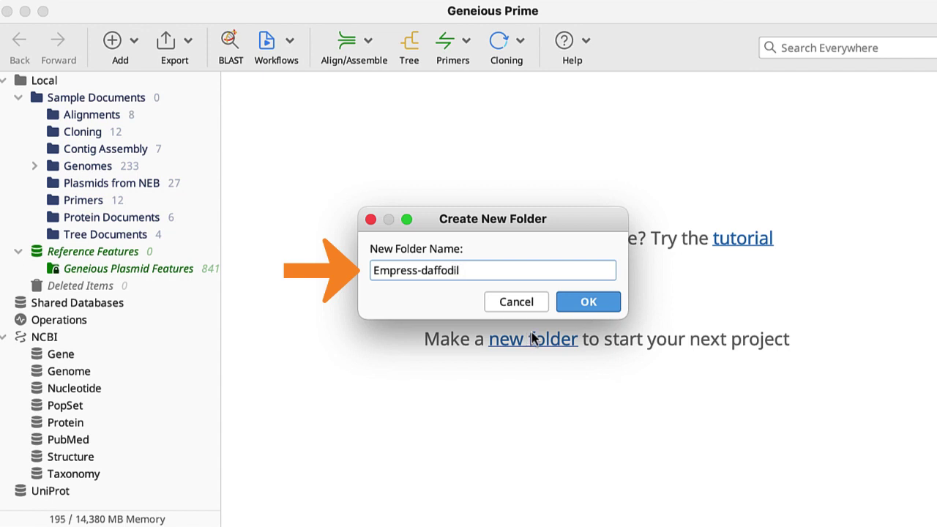
Step: Confirm the Empress-daffodil folder and import the MH706763.fasta reference into it
key("Return")
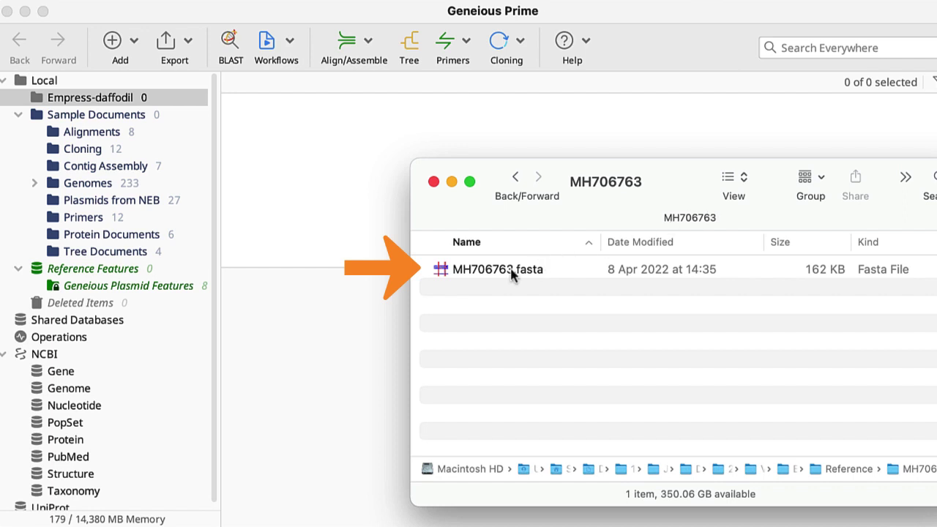
left_click_drag(512, 274, 381, 117)
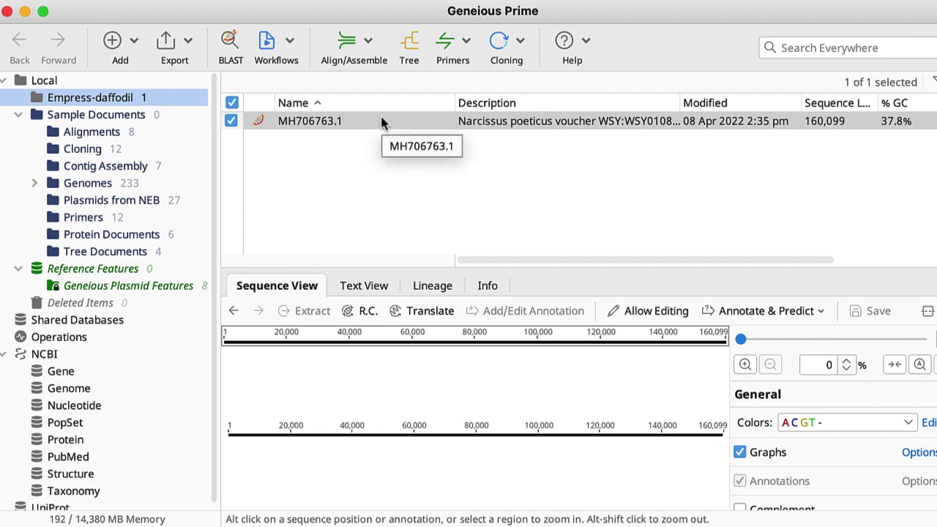
Step: From Finder's Guppy basecall pass folder, drag all 117 fastq.gz read files into Geneious
key("super+Tab")
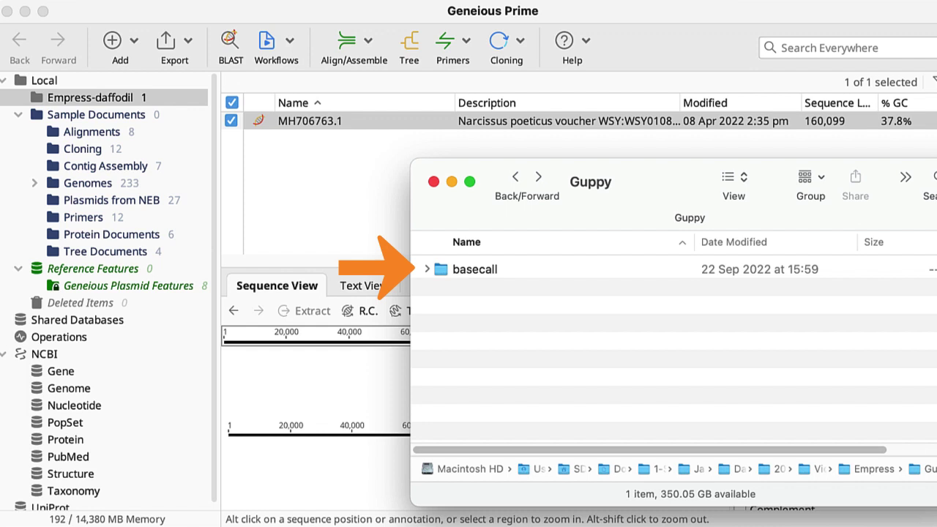
left_click(451, 280)
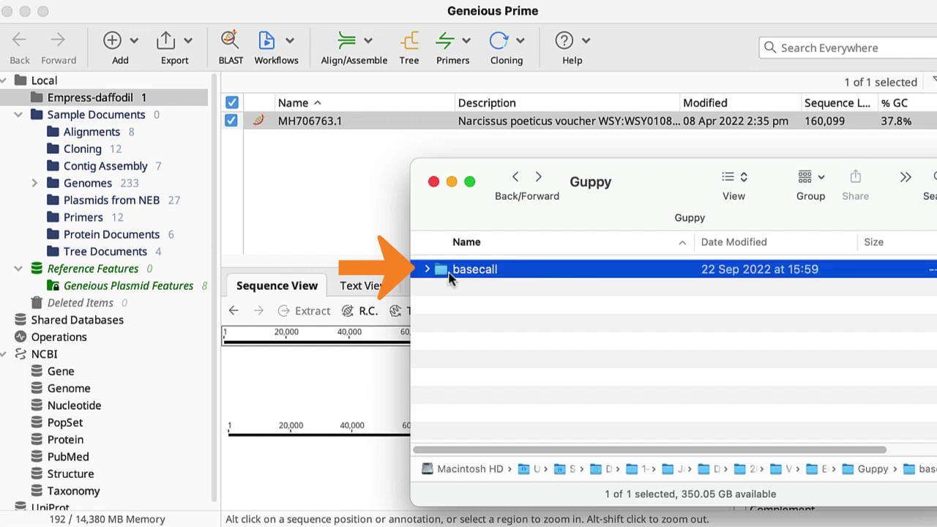
double_click(450, 276)
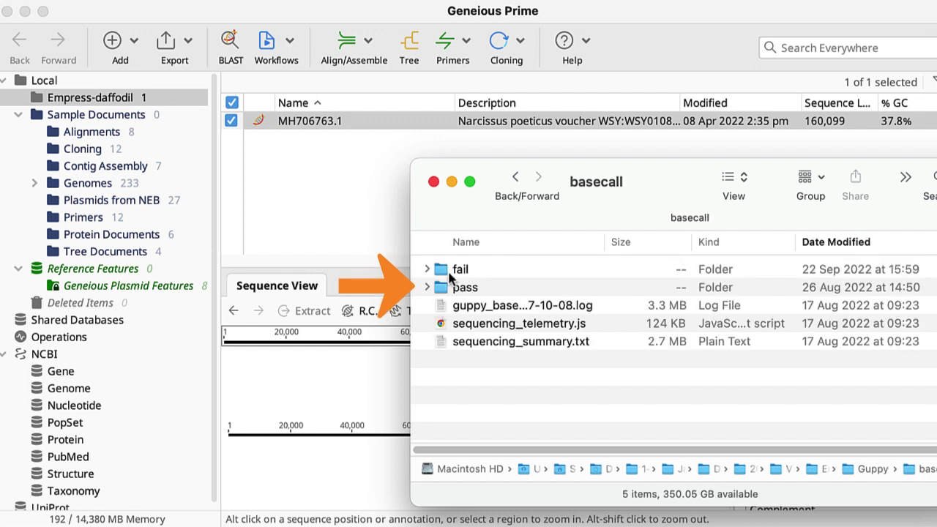
double_click(449, 289)
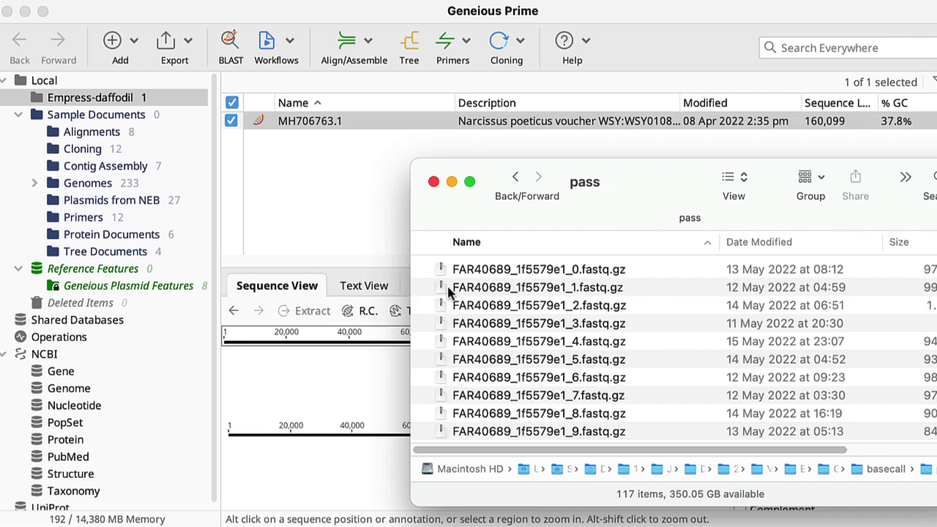
key("super+a")
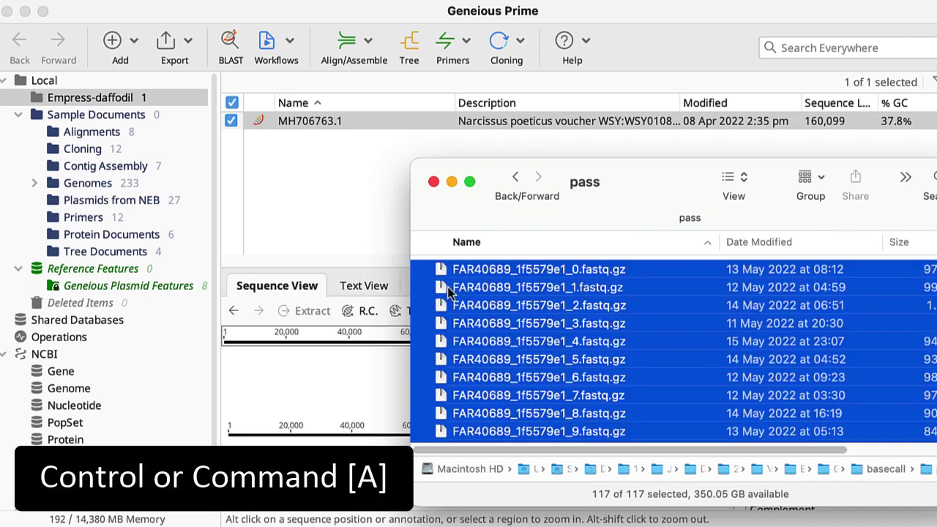
left_click_drag(442, 295, 304, 180)
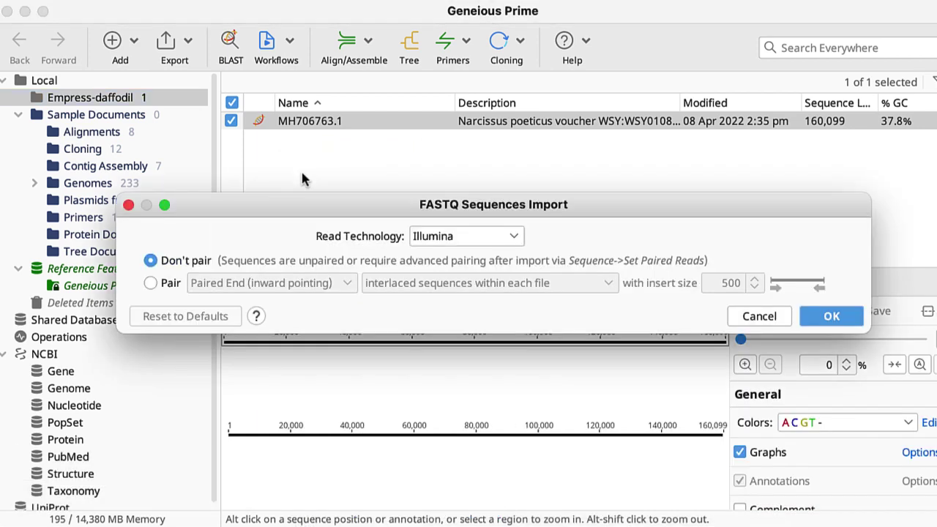
Step: Import the reads as Oxford Nanopore data, storing each file as a sequence list
left_click(514, 238)
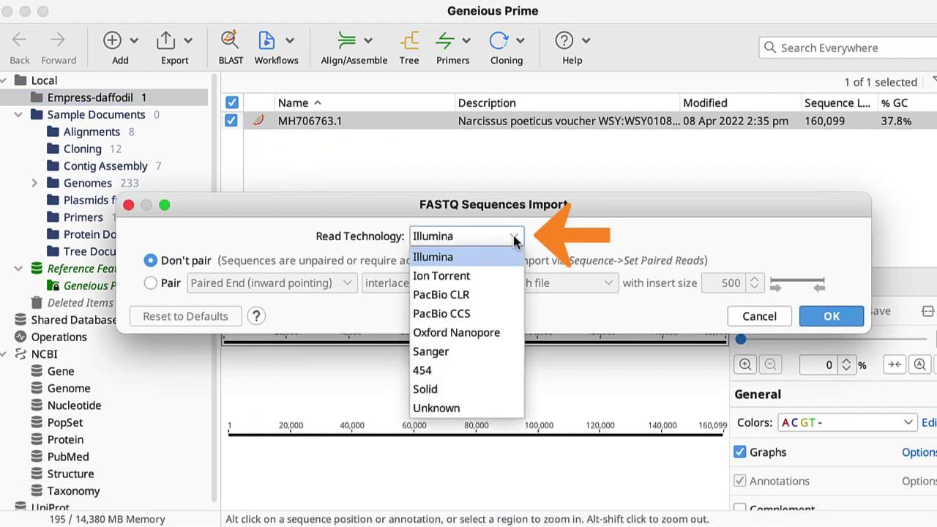
left_click(492, 333)
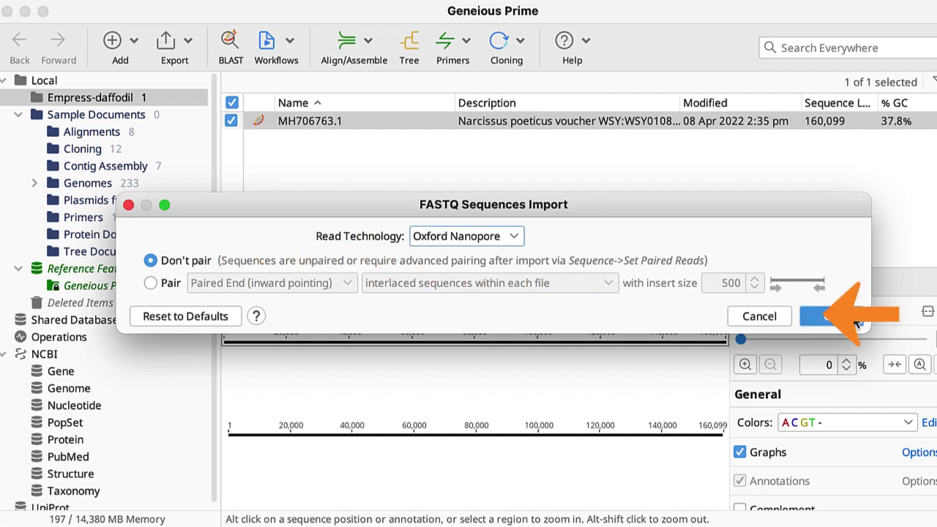
left_click(849, 319)
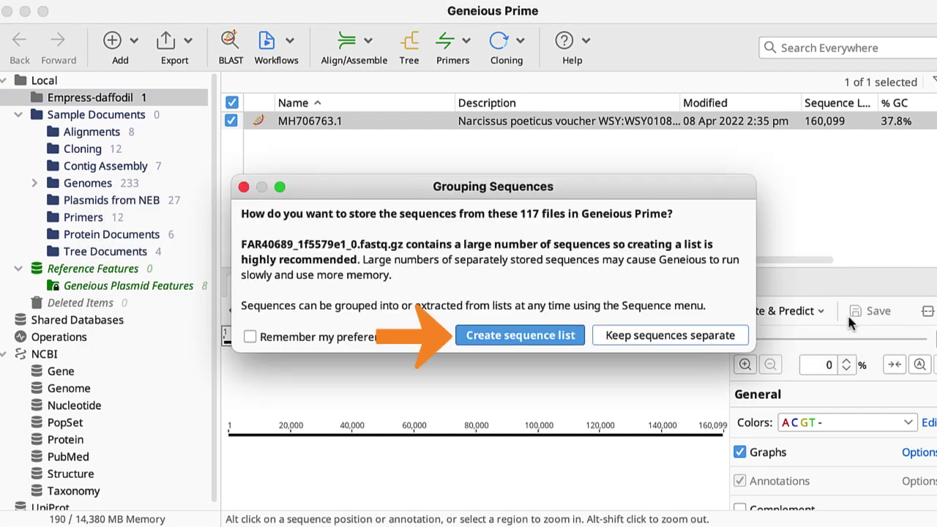
left_click(537, 334)
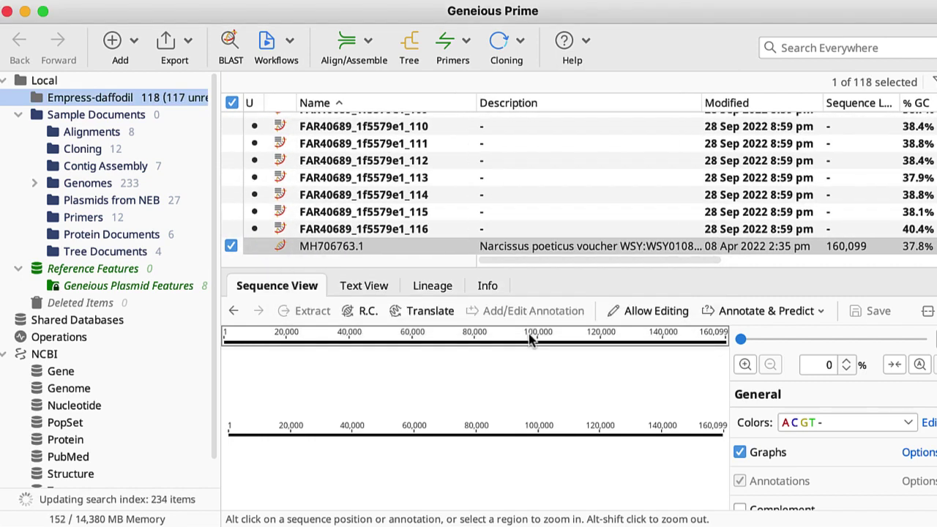
Step: Select read lists FAR40689_1f5579e1_0 through FAR40689_1f5579e1_116, leaving MH706763.1 unselected
scroll(593, 136, "up", 15)
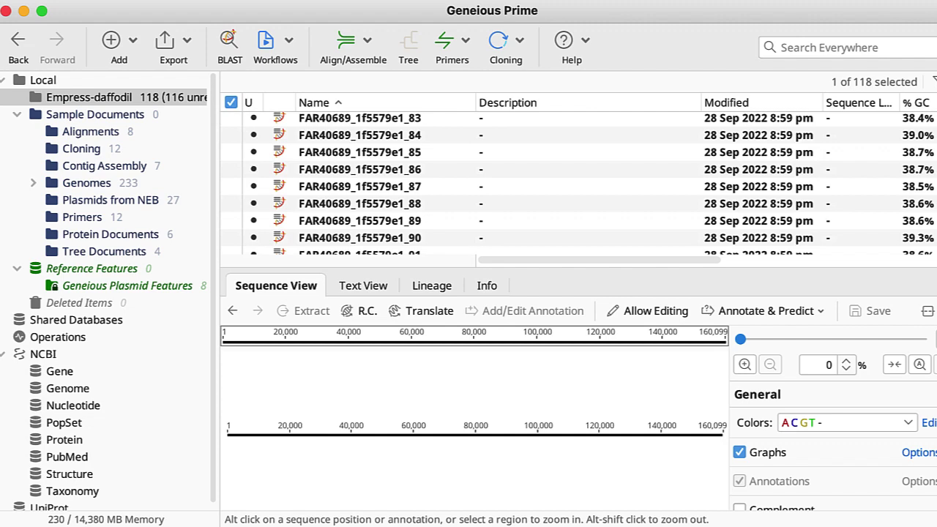
left_click(307, 122)
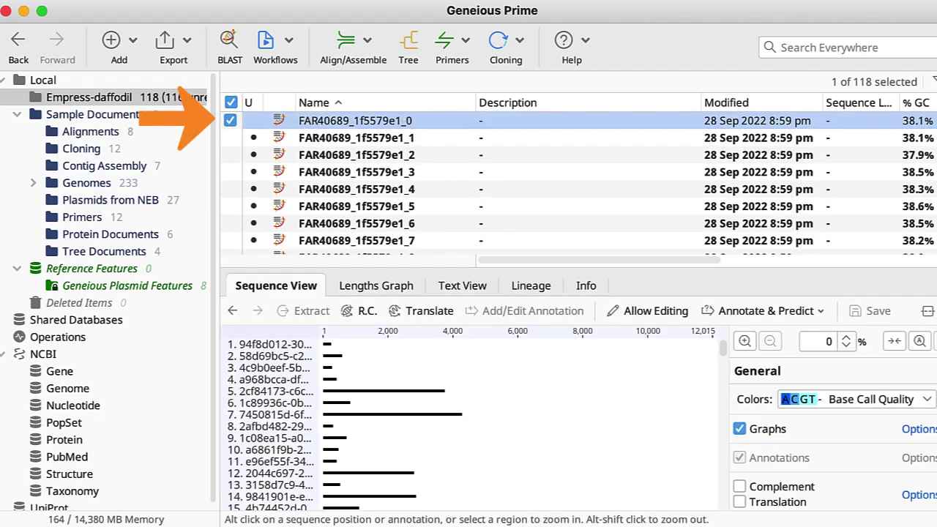
scroll(593, 183, "down", 20)
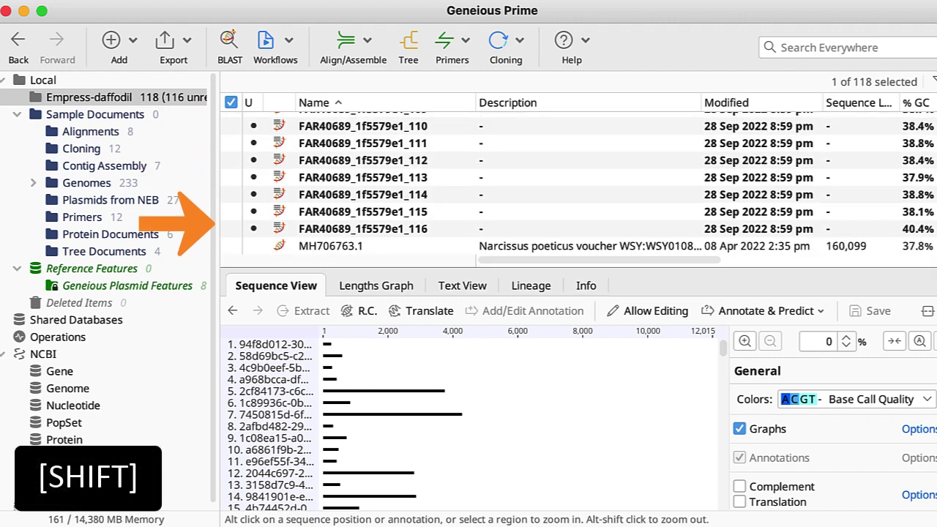
left_click(359, 230, "shift")
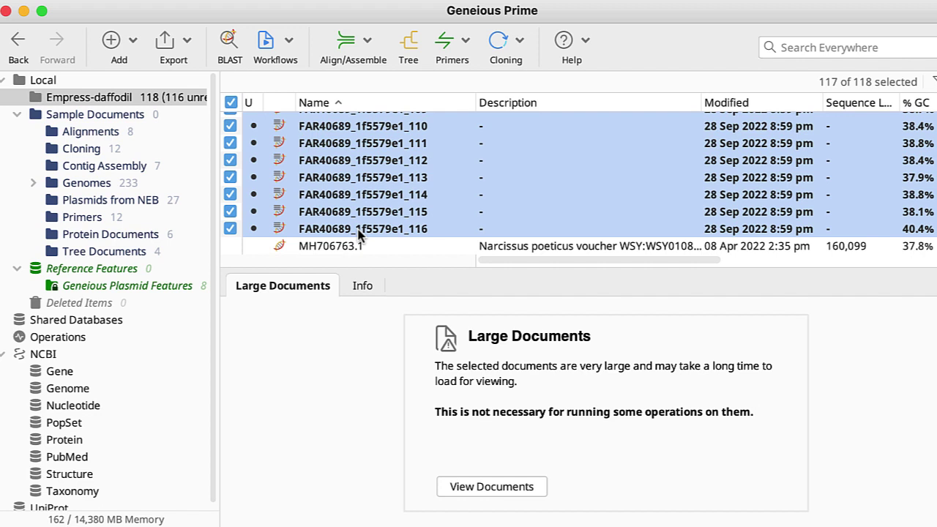
Step: Start Map to Reference and choose MH706763.1 as the reference sequence
left_click(368, 41)
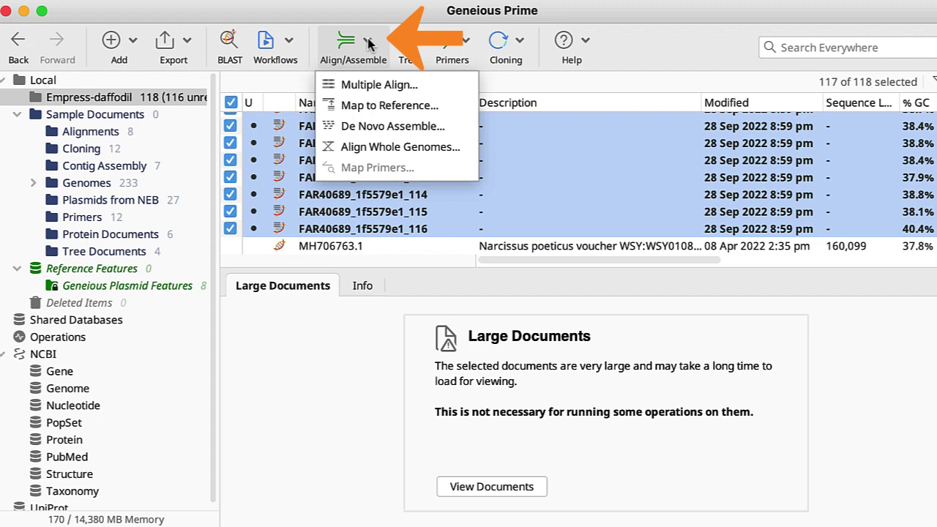
left_click(386, 106)
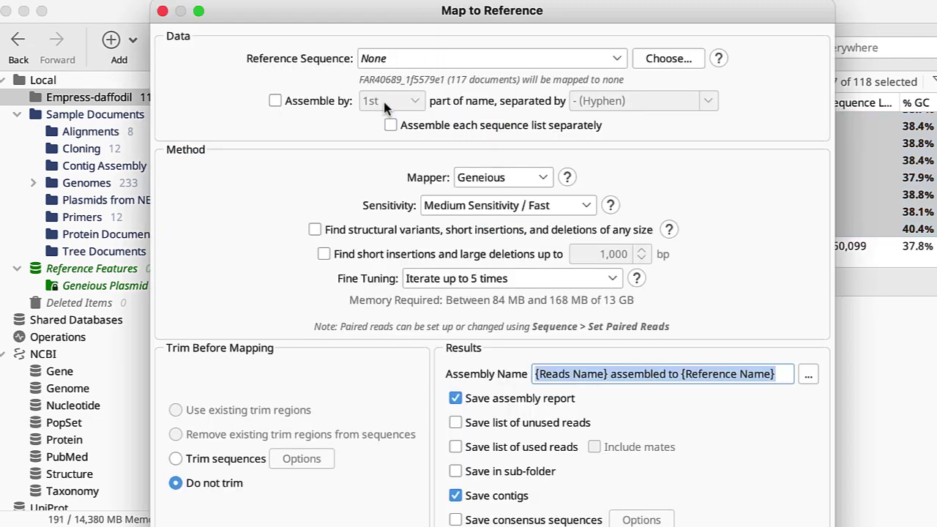
left_click(663, 61)
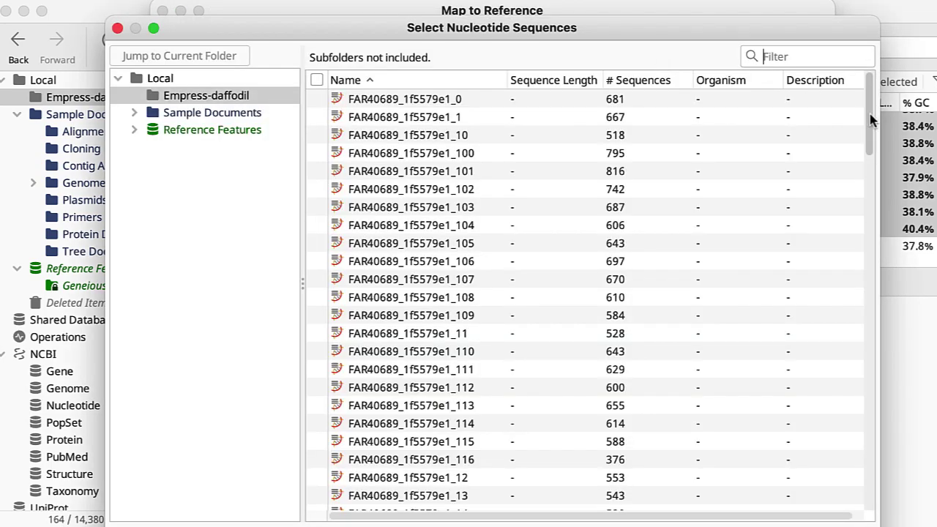
left_click_drag(873, 117, 897, 506)
left_click(388, 502)
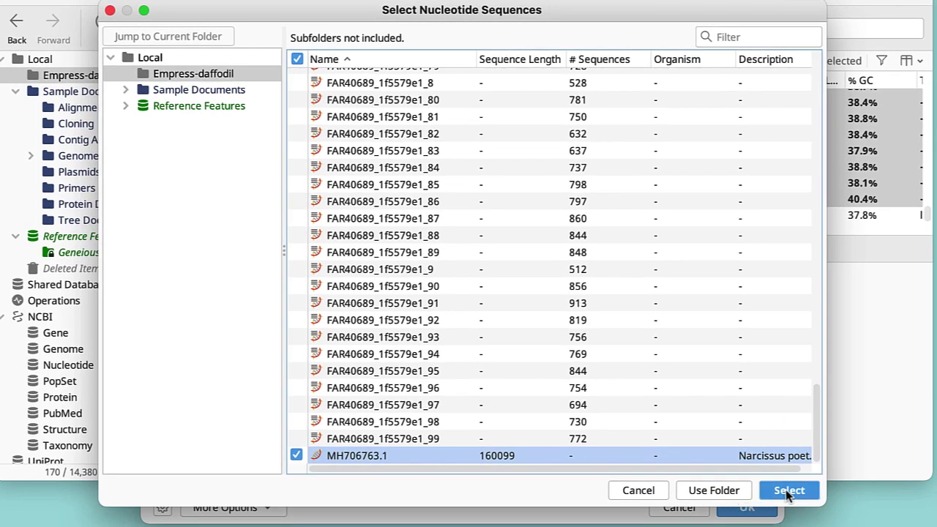
left_click(788, 500)
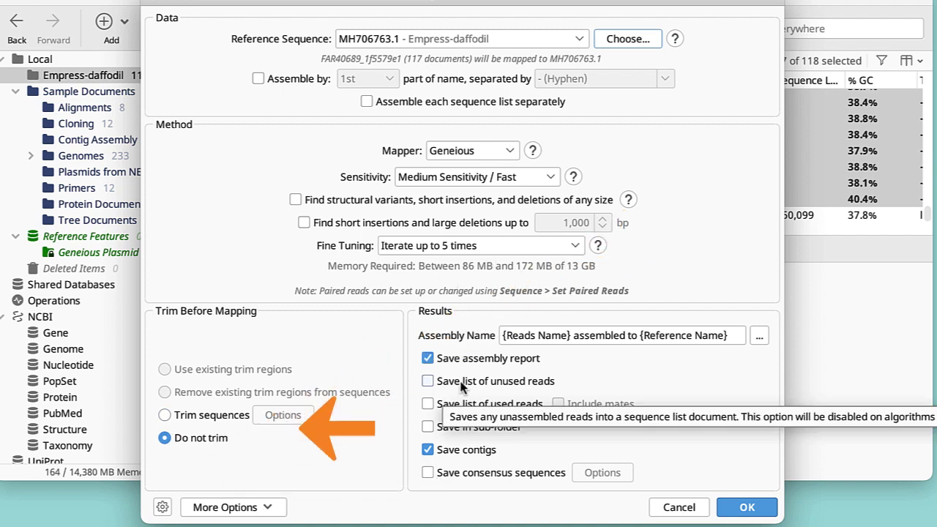
Step: Name the assembly Empress-sequence and also save consensus sequences
left_click(712, 337)
left_click_drag(727, 337, 461, 337)
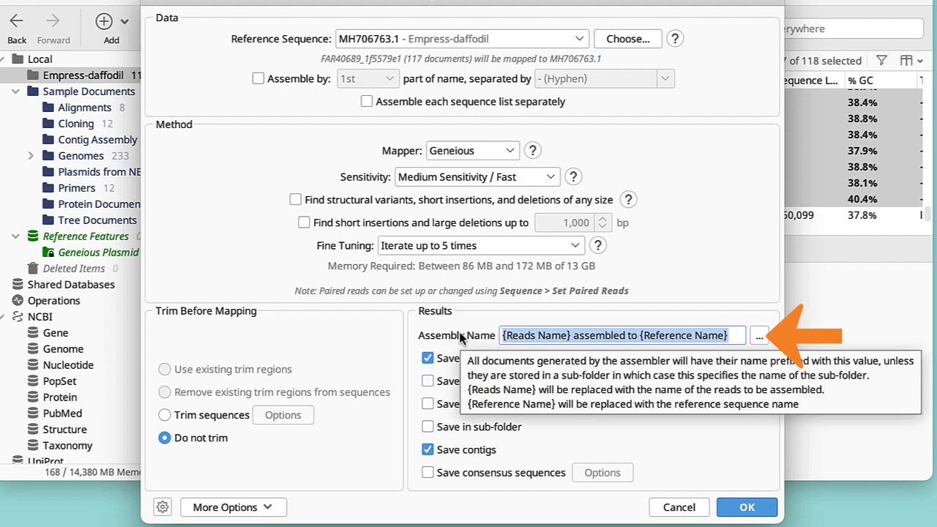
type("Empress")
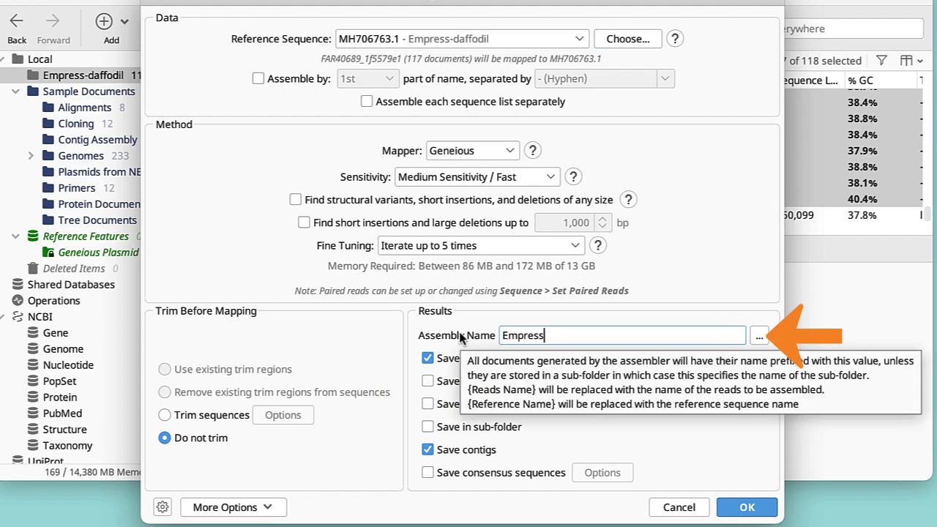
type("-sequence")
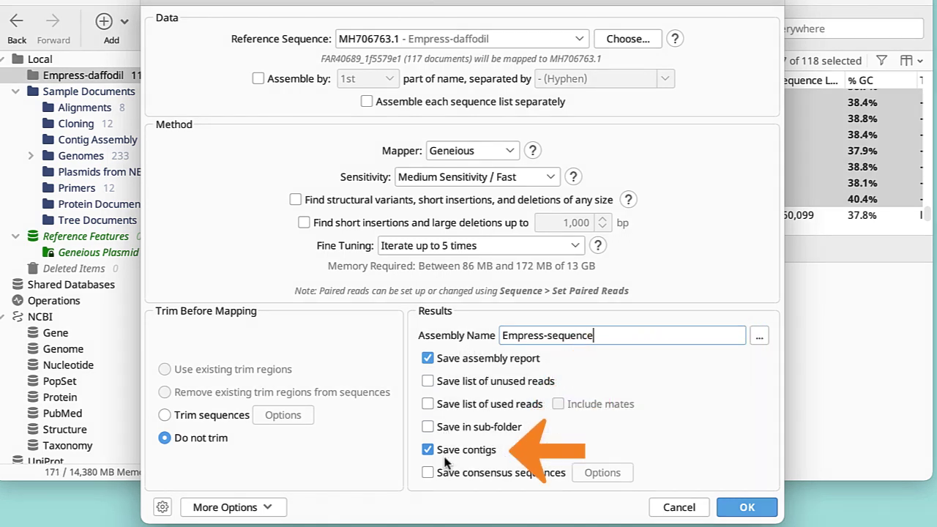
left_click(428, 473)
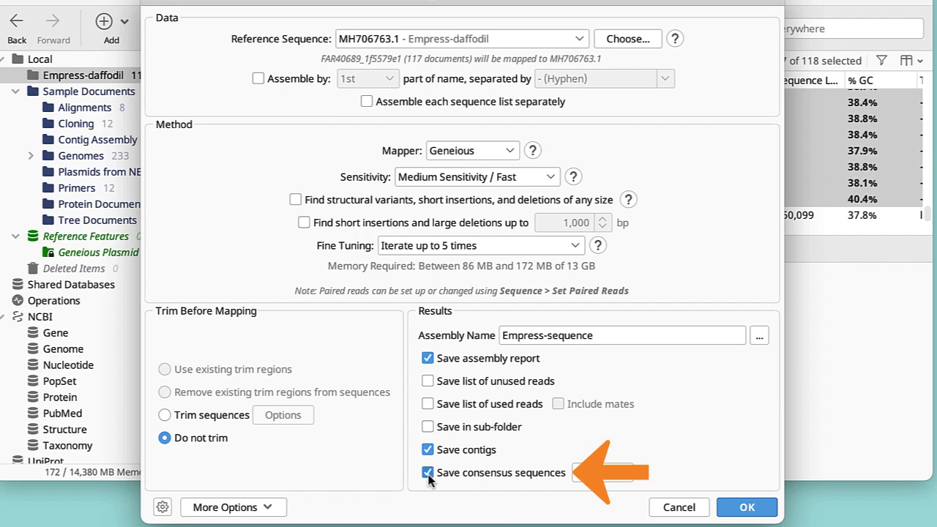
Step: Run the mapping, then view the Empress-sequence Report and the Empress-sequence 2 consensus
left_click(749, 507)
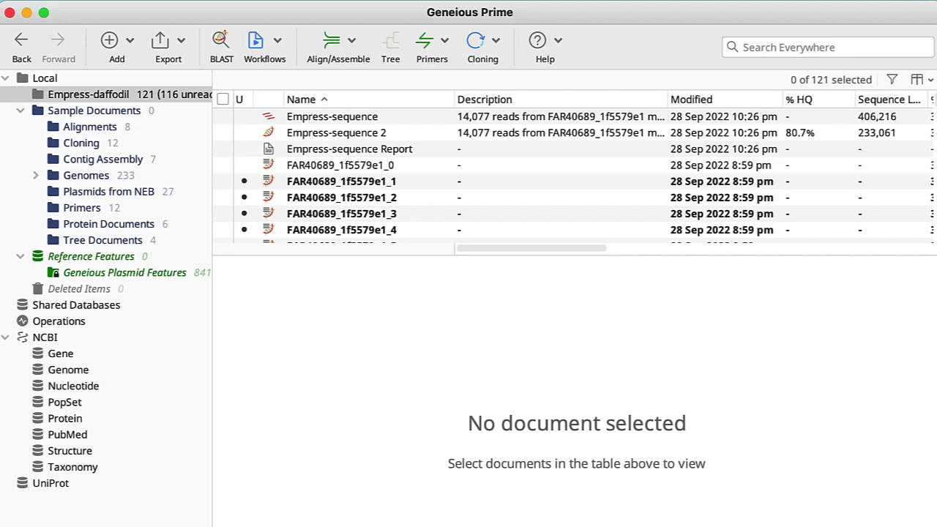
left_click(414, 150)
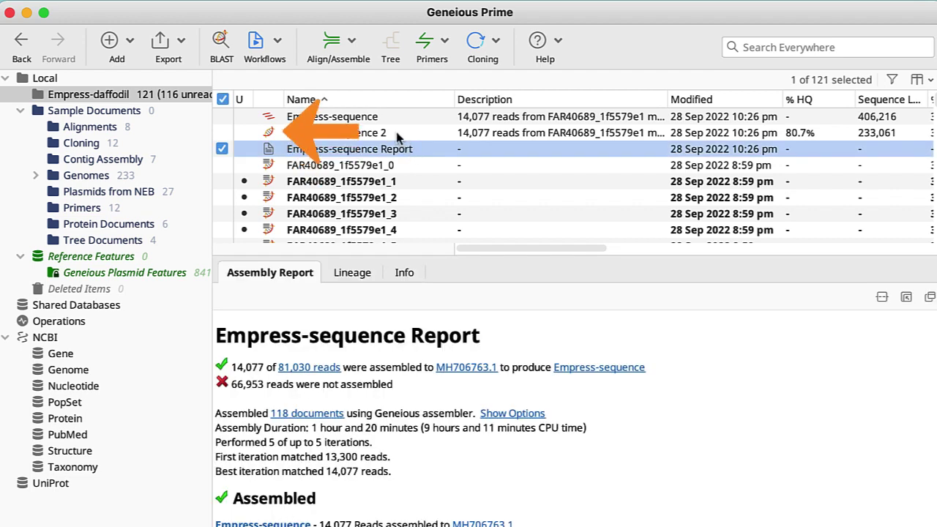
left_click(396, 133)
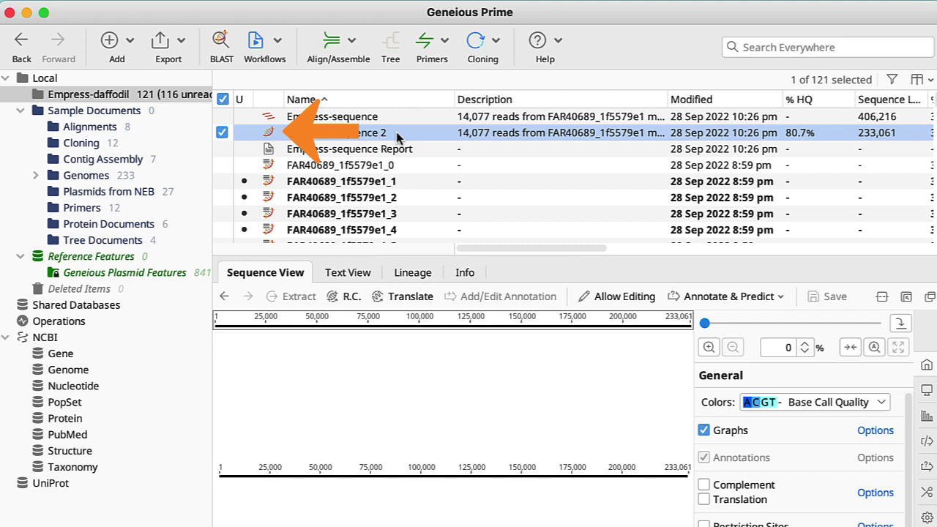
Step: View the Empress-sequence contig, colour bases by nucleotide, and zoom to fit the whole contig
left_click(398, 116)
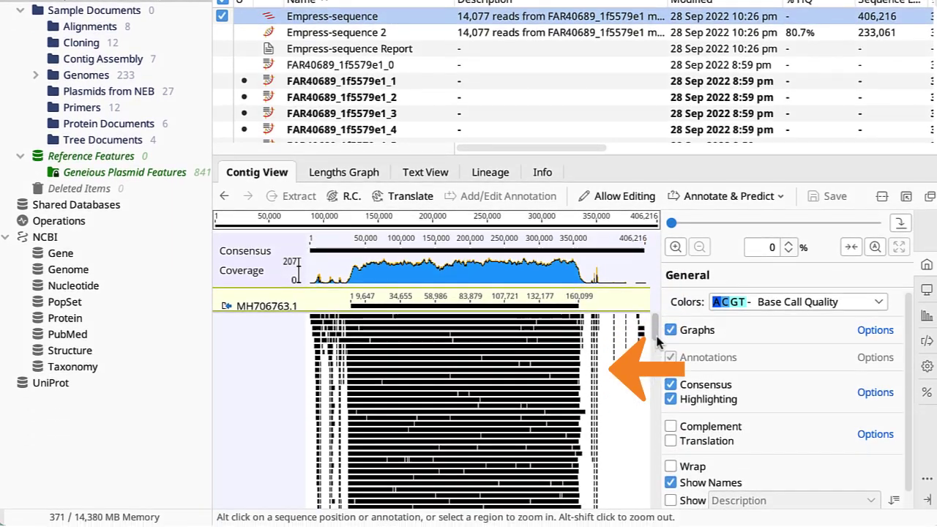
scroll(657, 338, "down", 5)
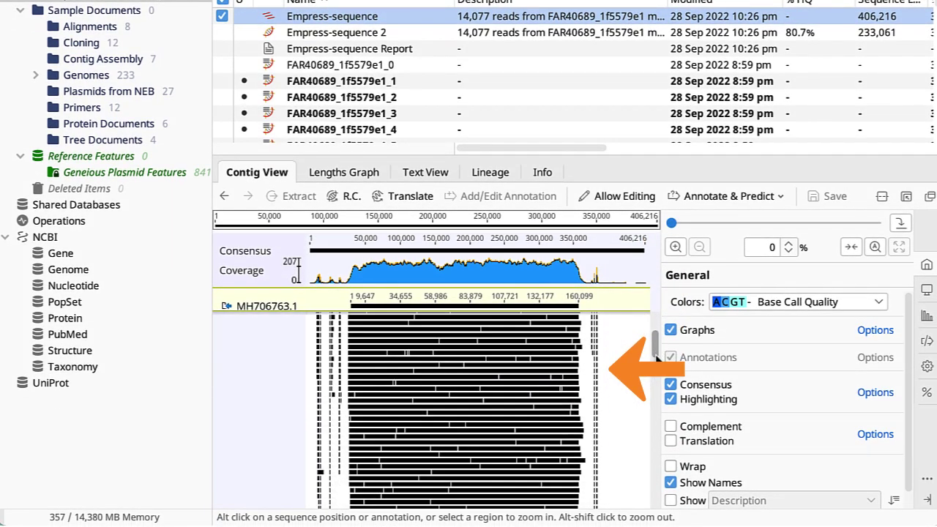
left_click_drag(656, 350, 662, 517)
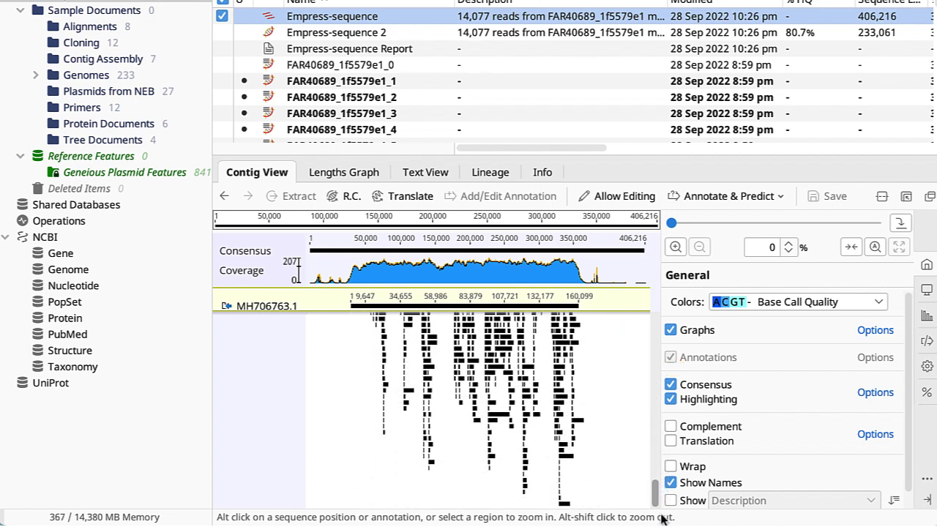
left_click(675, 247)
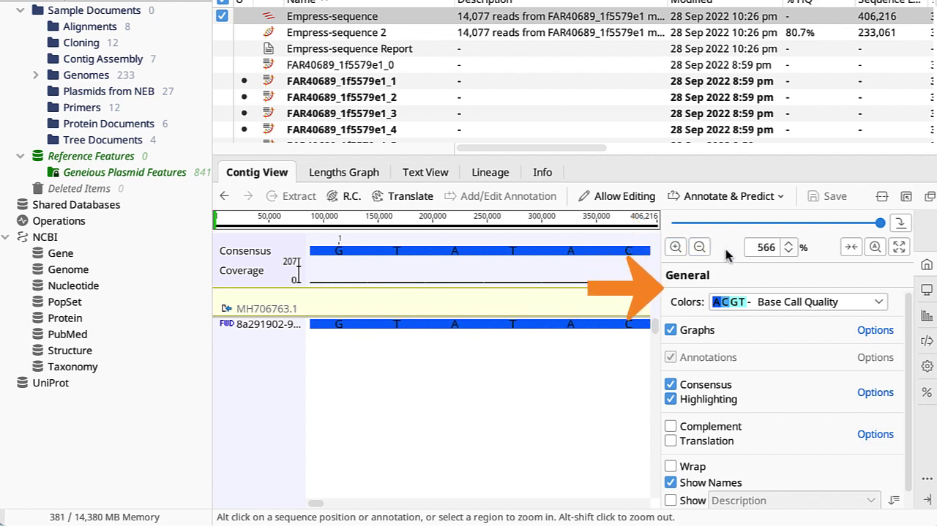
left_click(878, 306)
left_click(868, 371)
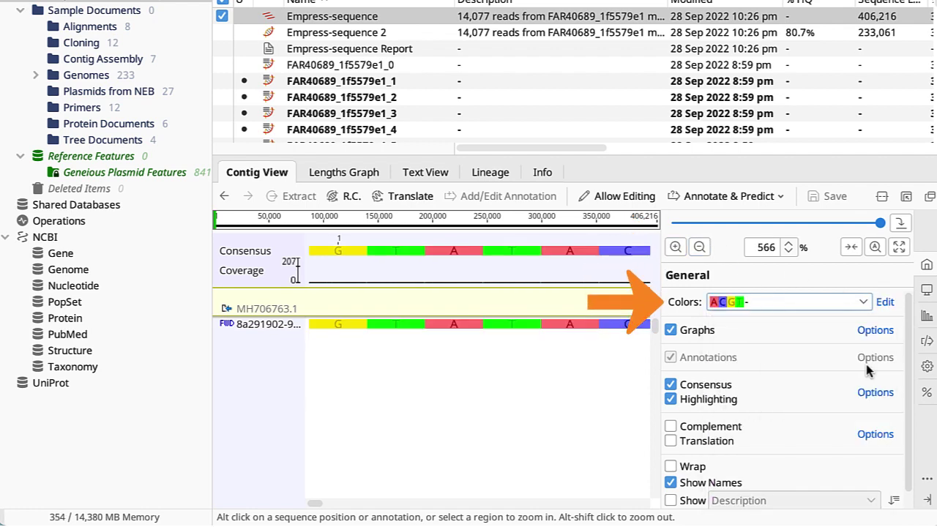
left_click(900, 247)
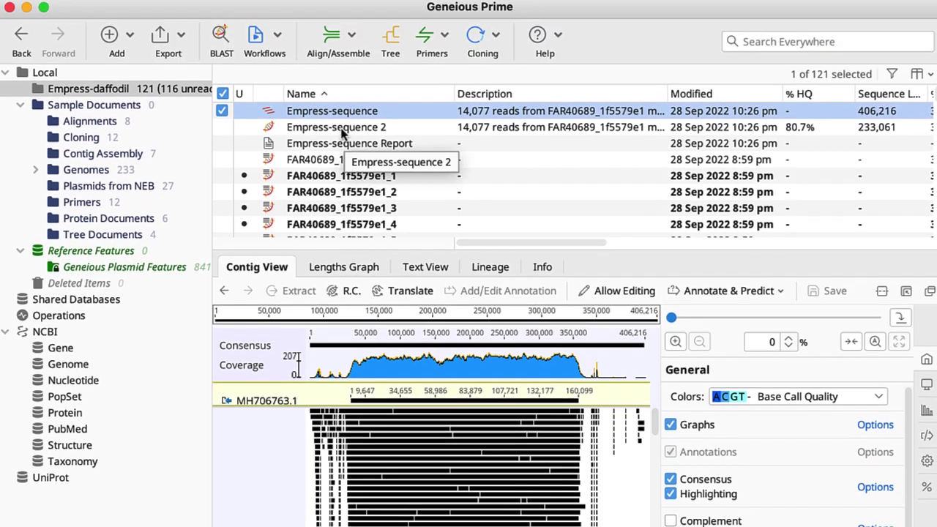
Step: Export Empress-sequence 2 as a FASTA file named Empress-sequence 2, accepting the warnings
left_click(339, 132)
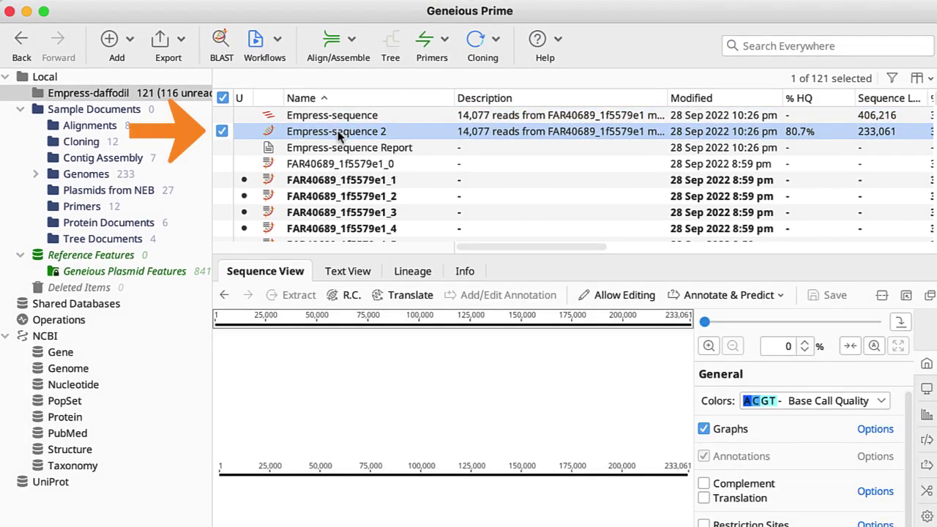
left_click(183, 43)
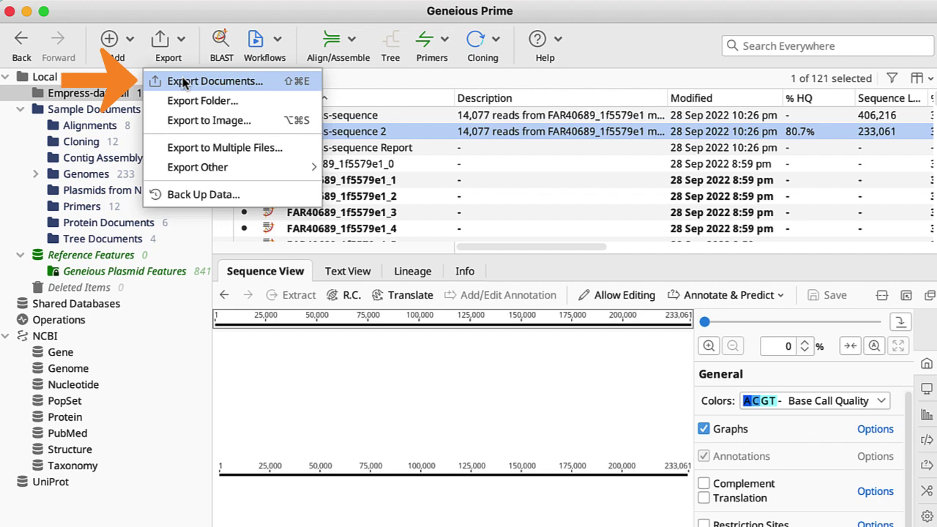
left_click(183, 81)
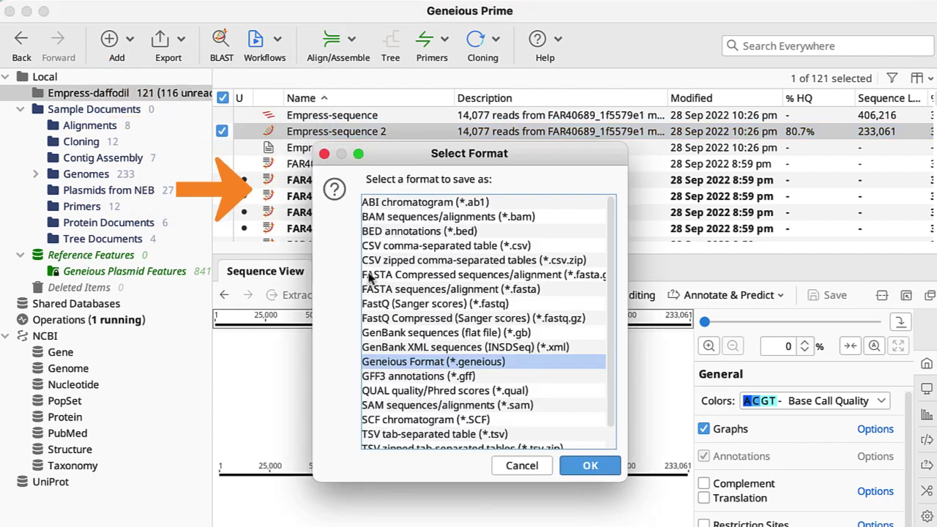
left_click(396, 290)
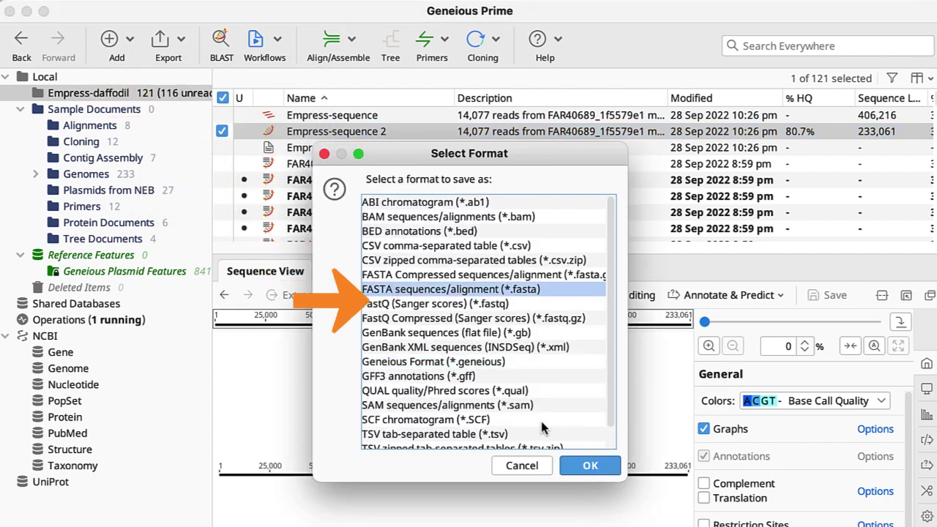
left_click(590, 467)
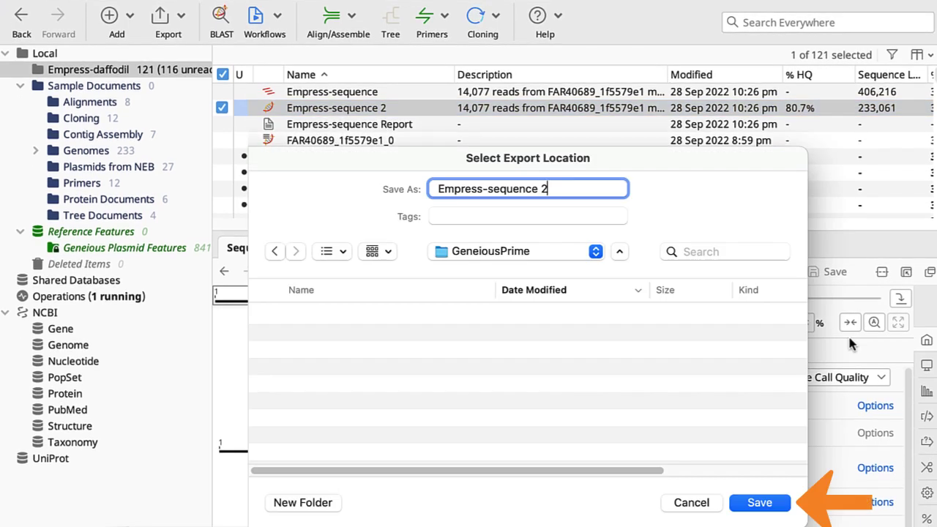
left_click(760, 504)
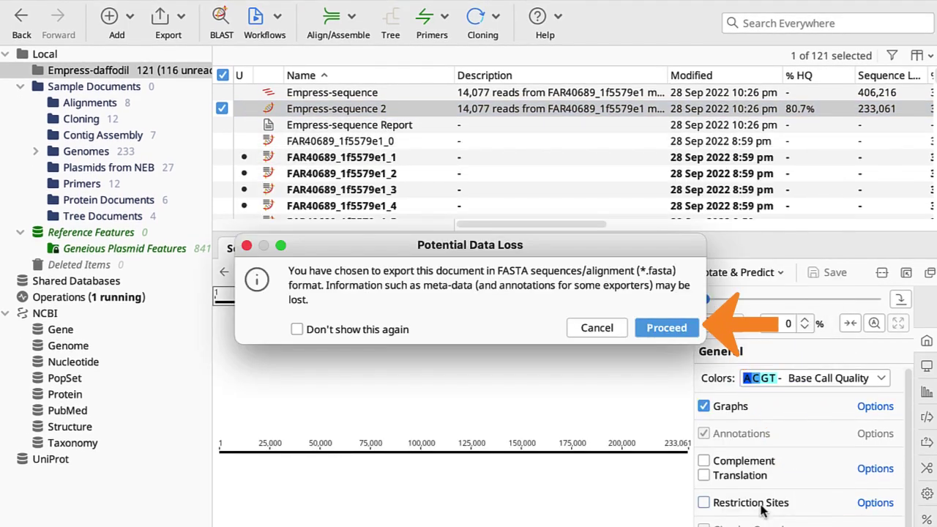
left_click(667, 327)
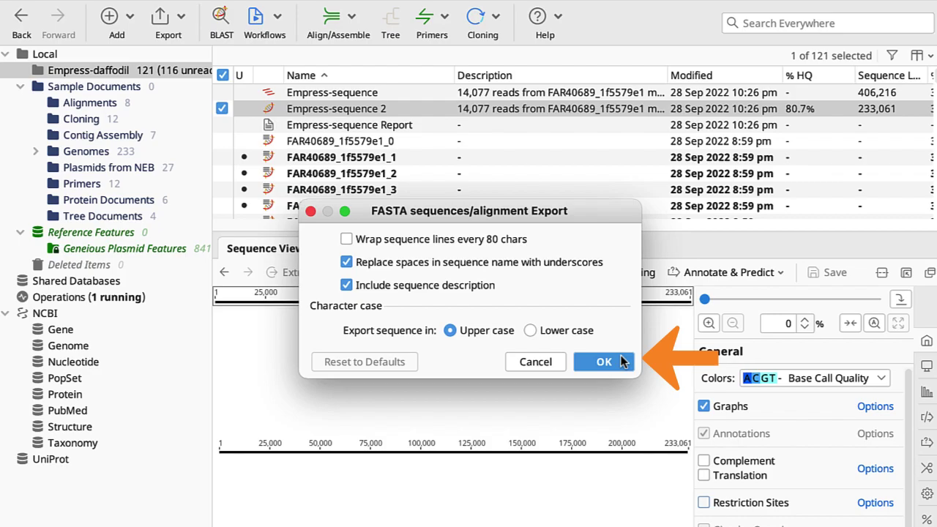